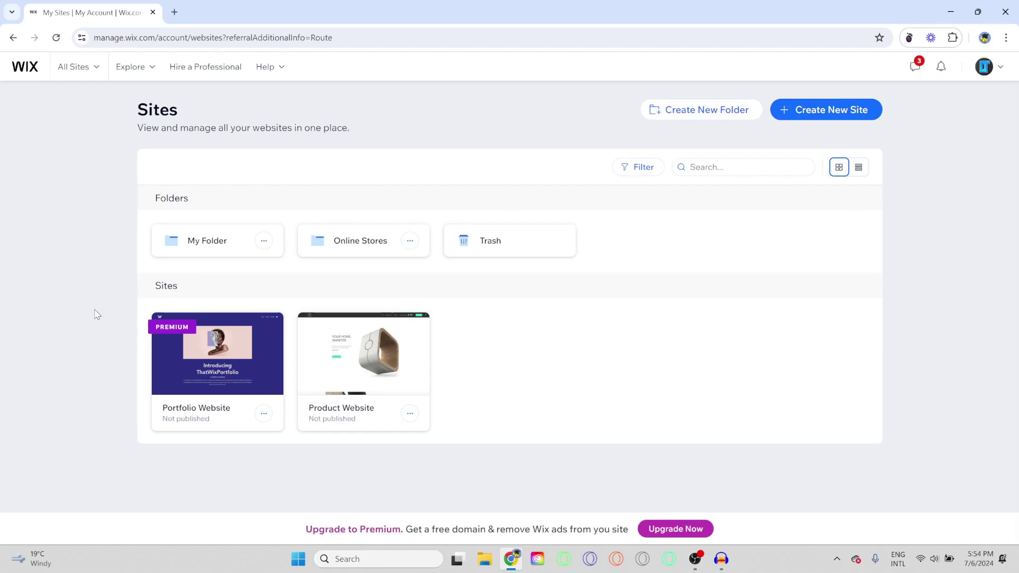
# - Open the Portfolio Website dashboard and go to Settings, then the Business email card
pyautogui.moveTo(170, 345)
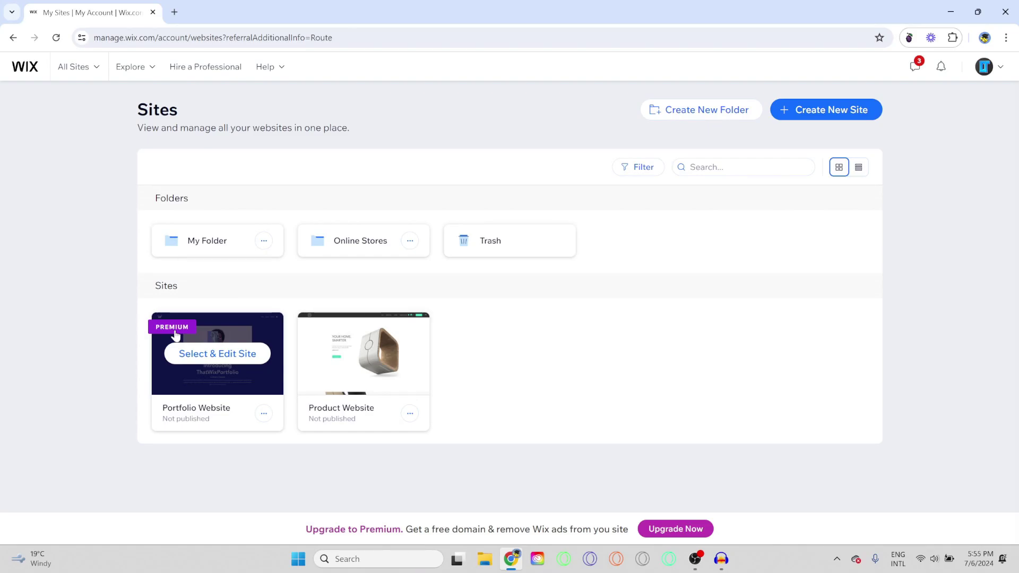
pyautogui.click(188, 359)
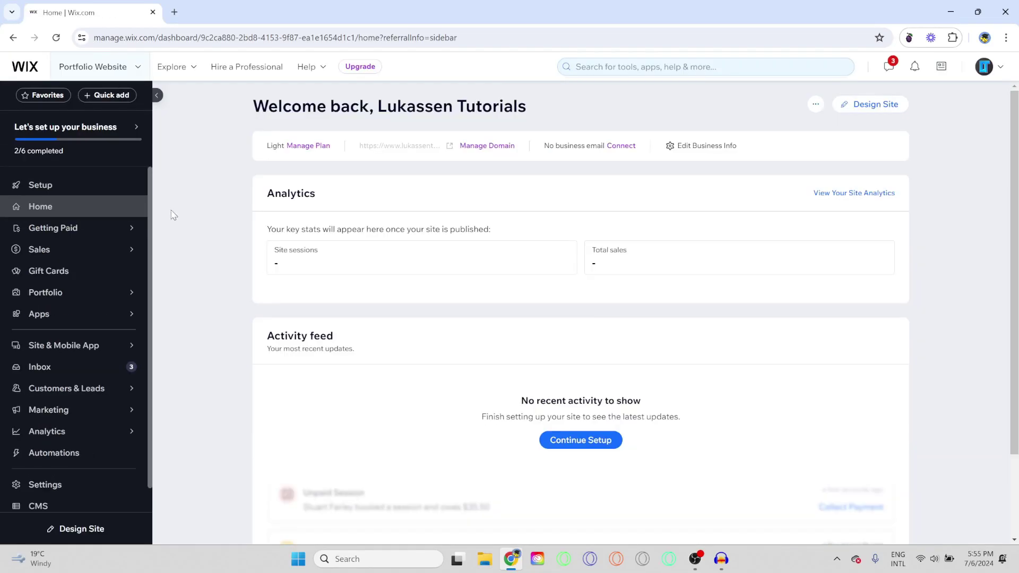
pyautogui.click(624, 70)
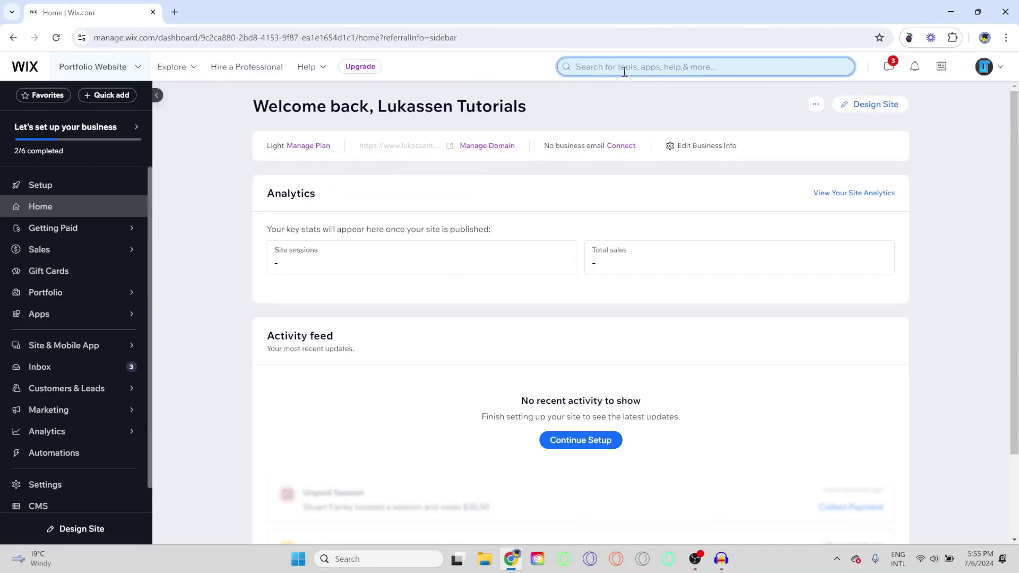
pyautogui.write('email')
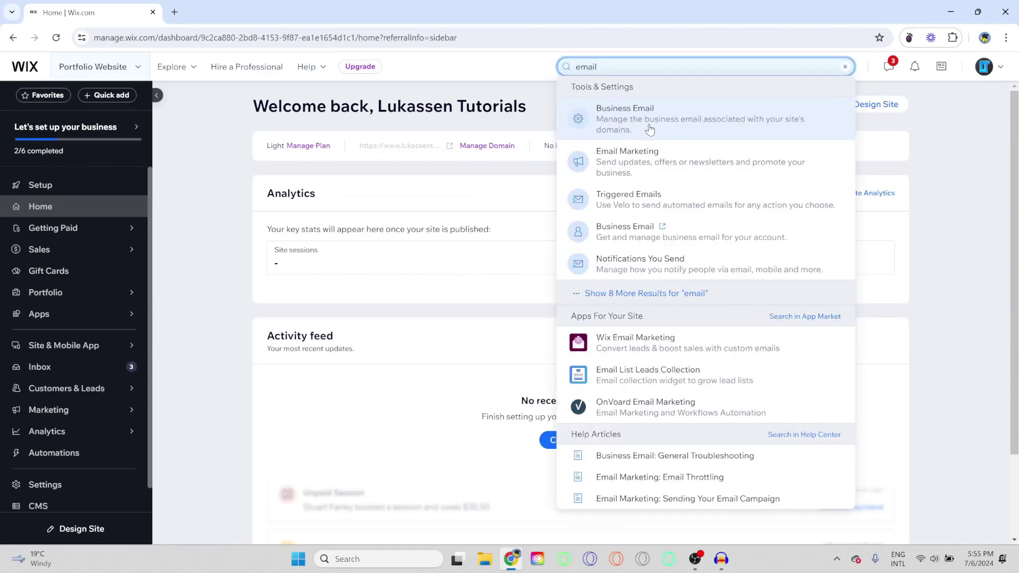
pyautogui.click(69, 485)
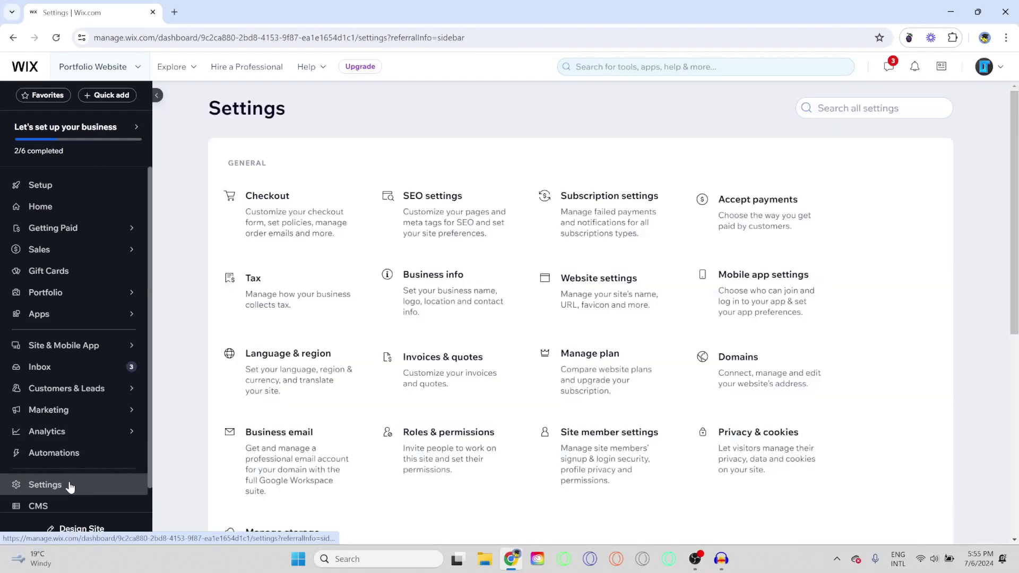
pyautogui.click(233, 465)
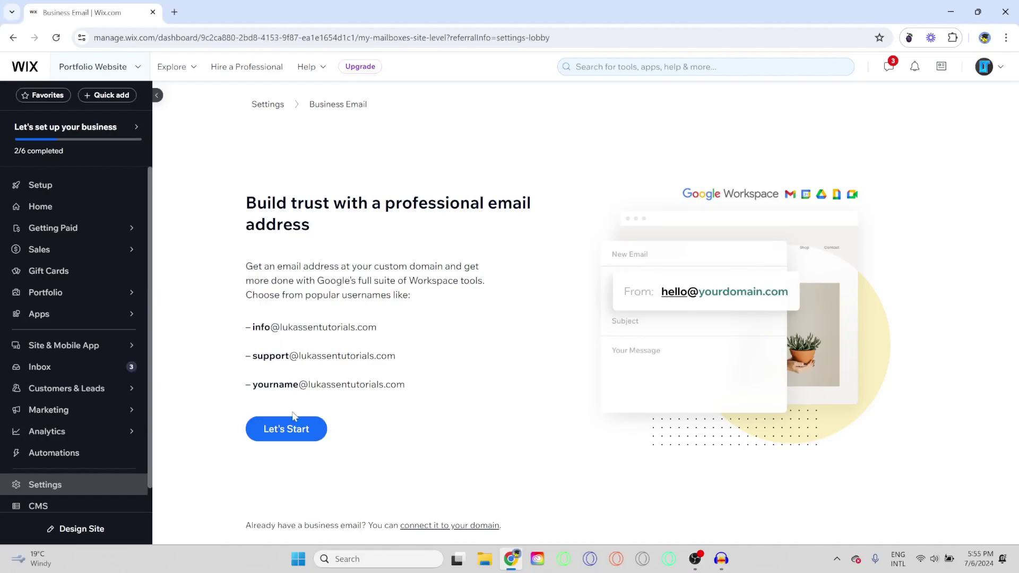
pyautogui.click(293, 428)
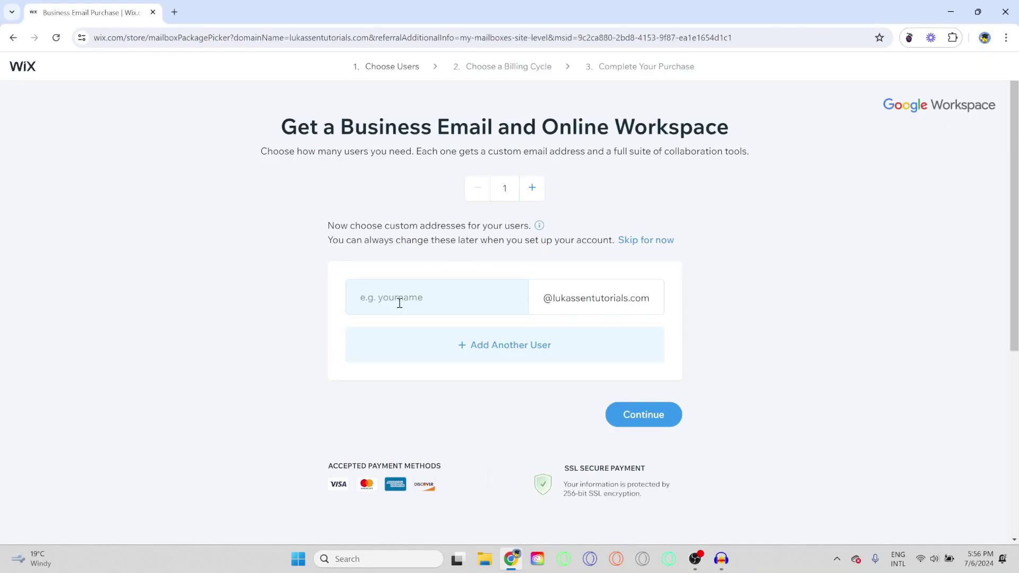
pyautogui.moveTo(539, 301); pyautogui.dragTo(660, 306)
pyautogui.click(520, 299)
pyautogui.click(442, 294)
pyautogui.write('support')
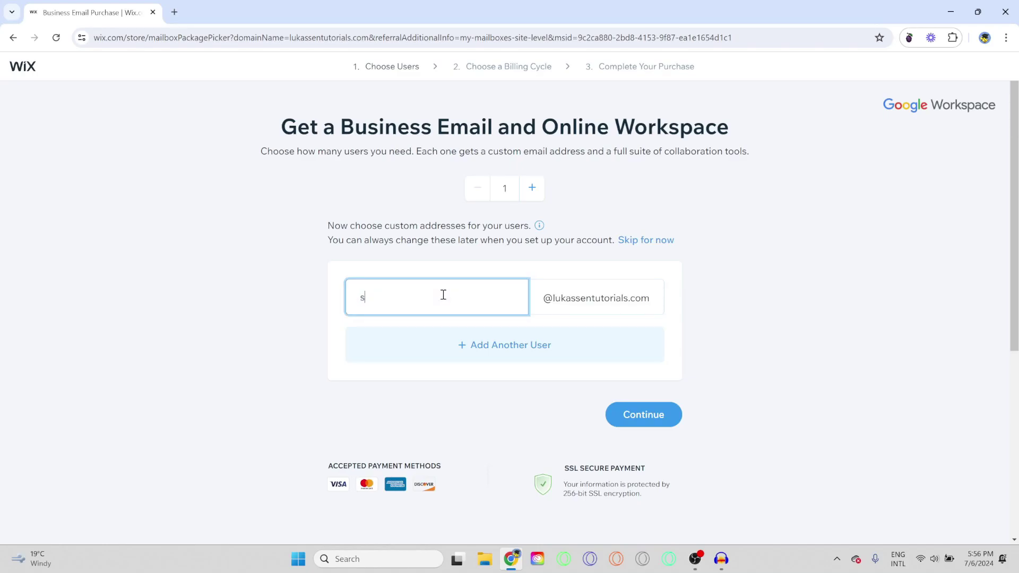
pyautogui.click(259, 318)
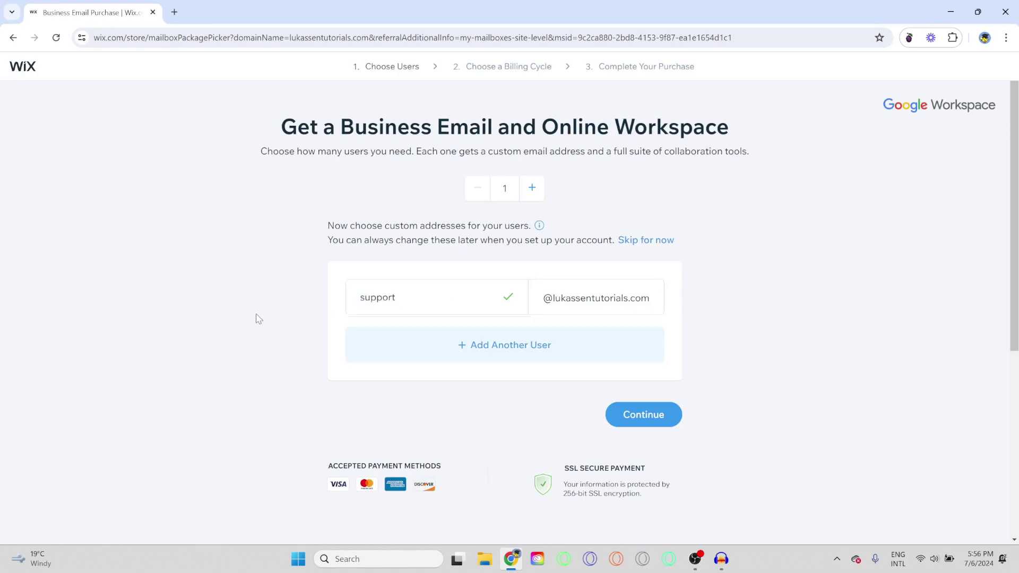
# - Add a second user named 'info' and continue to the billing-cycle step
pyautogui.click(486, 353)
pyautogui.click(458, 349)
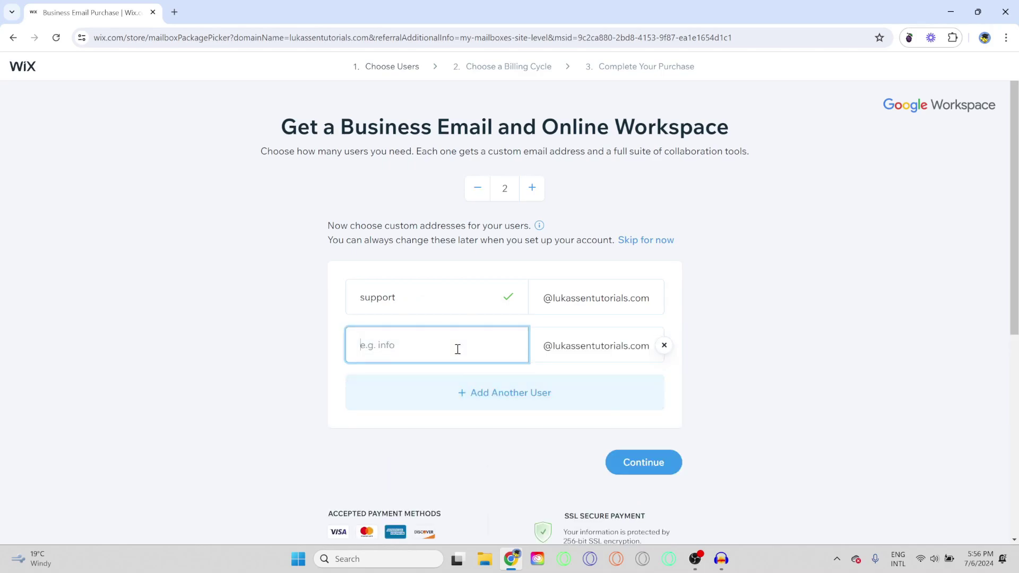
pyautogui.write('info')
pyautogui.click(508, 466)
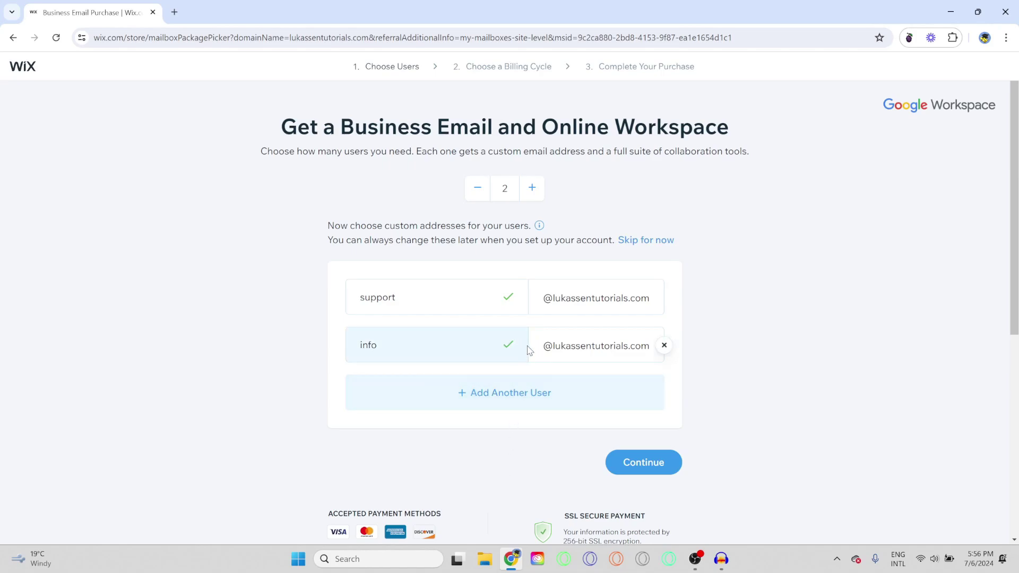
pyautogui.click(628, 463)
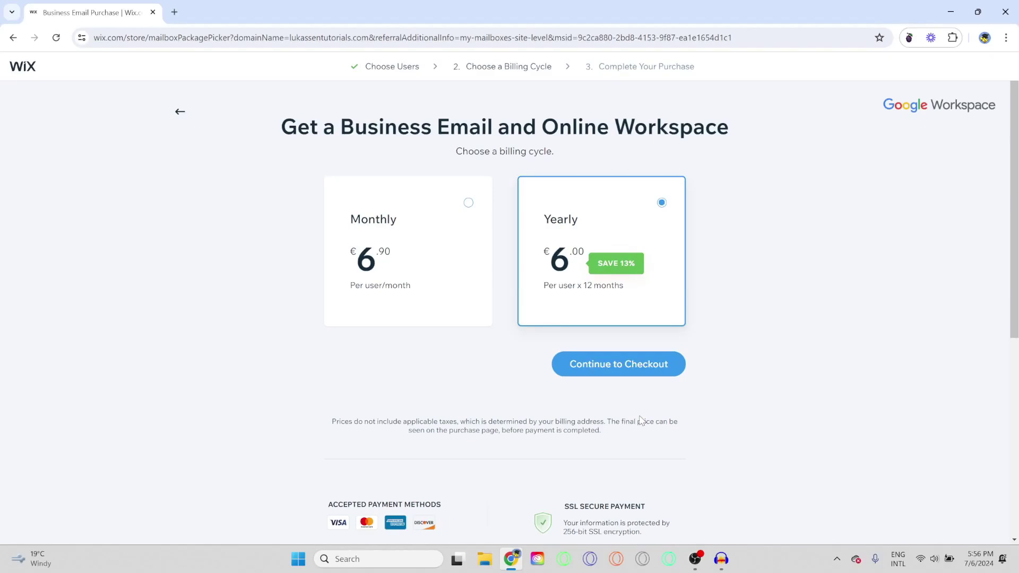
# - Choose the Monthly plan at €6.90 per user and continue to checkout
pyautogui.click(403, 265)
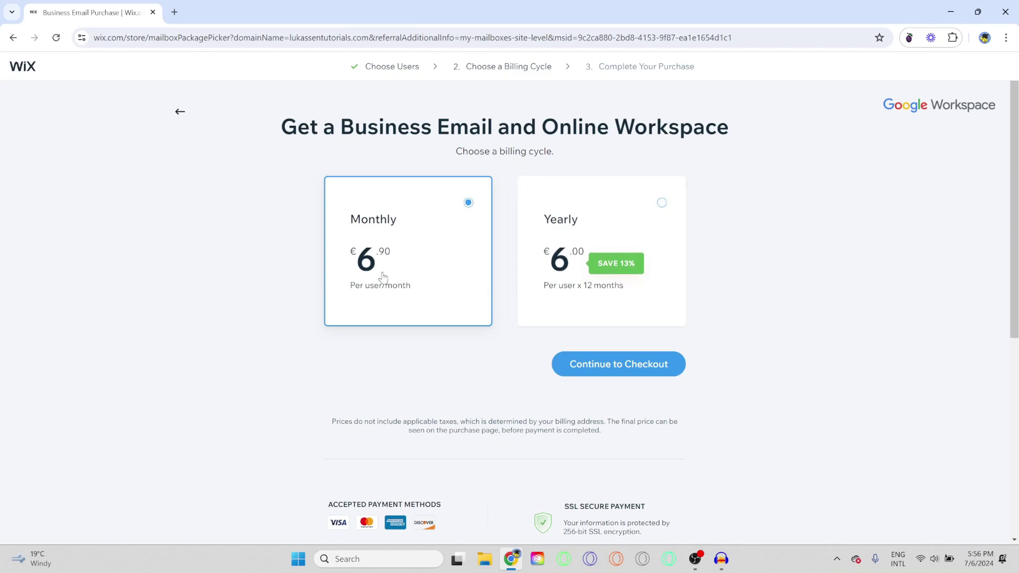
pyautogui.click(595, 371)
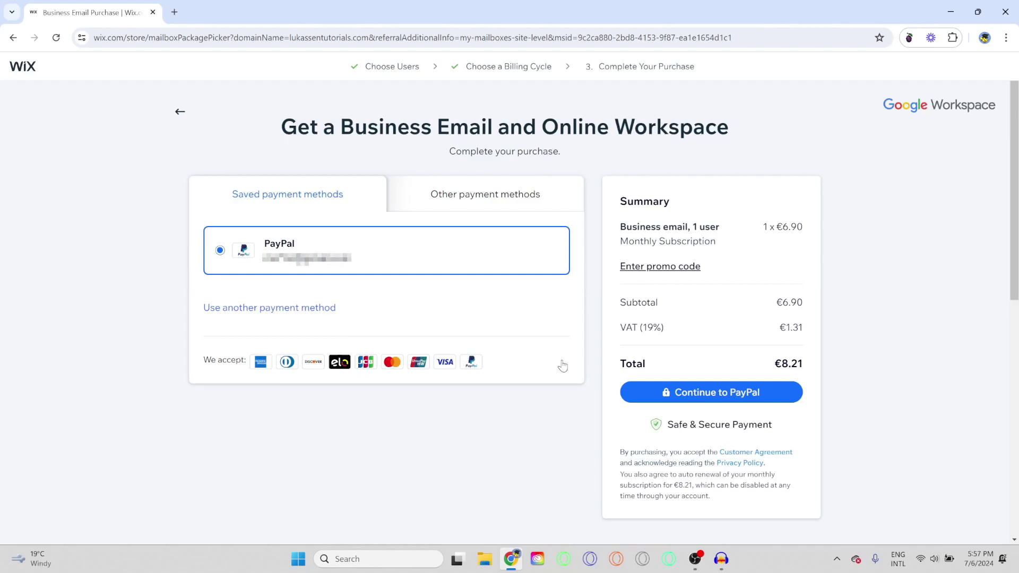
# - Review payment options, then pay the €8.21 monthly order with the saved PayPal method
pyautogui.click(488, 197)
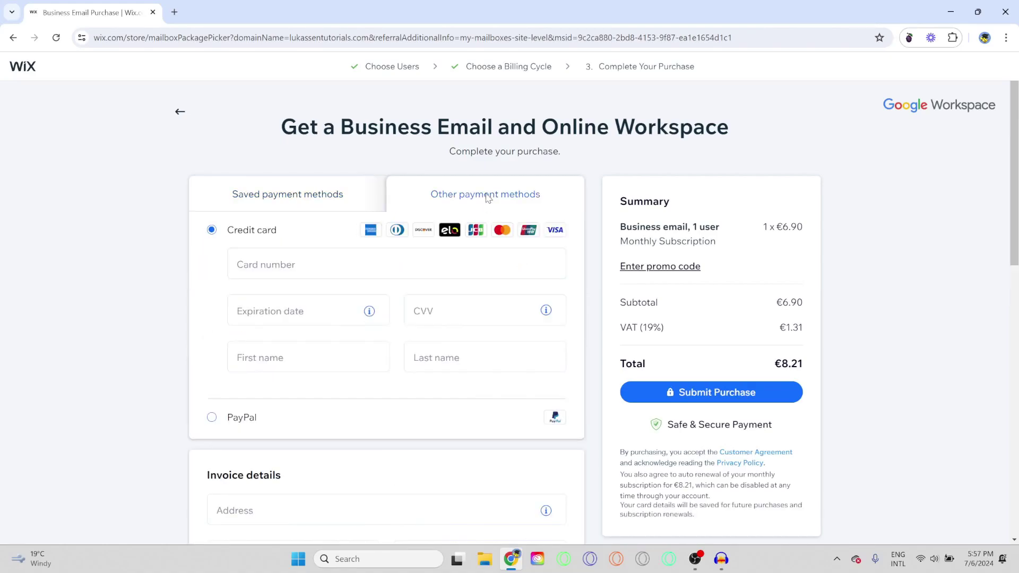
pyautogui.scroll(-2, 300, 240)
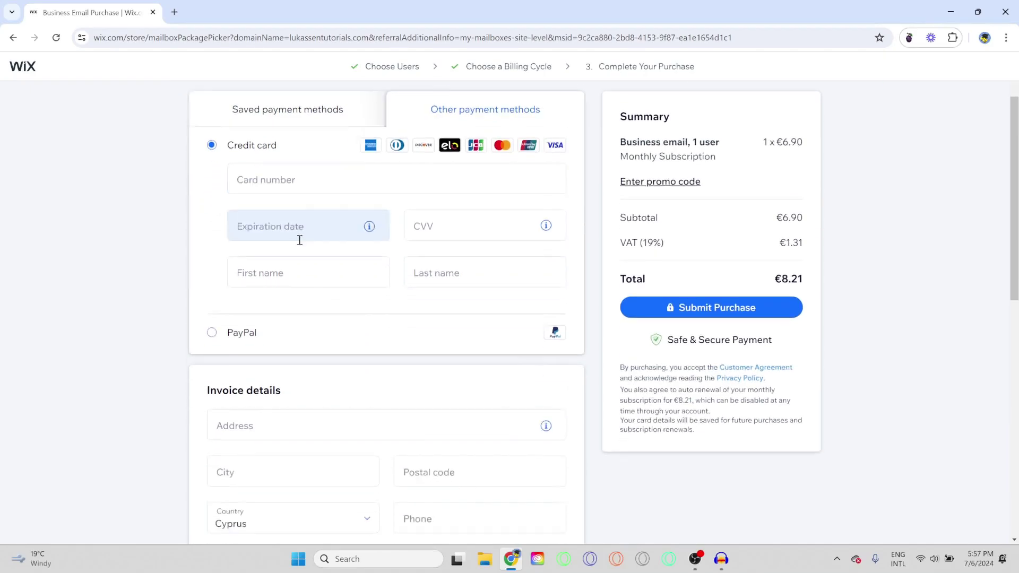
pyautogui.scroll(-1, 266, 299)
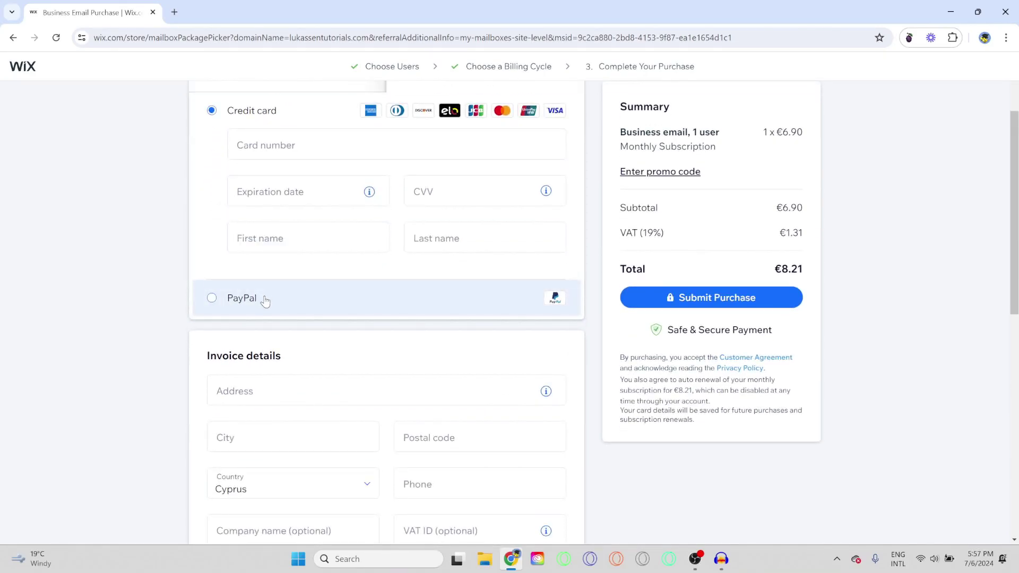
pyautogui.scroll(-2, 266, 301)
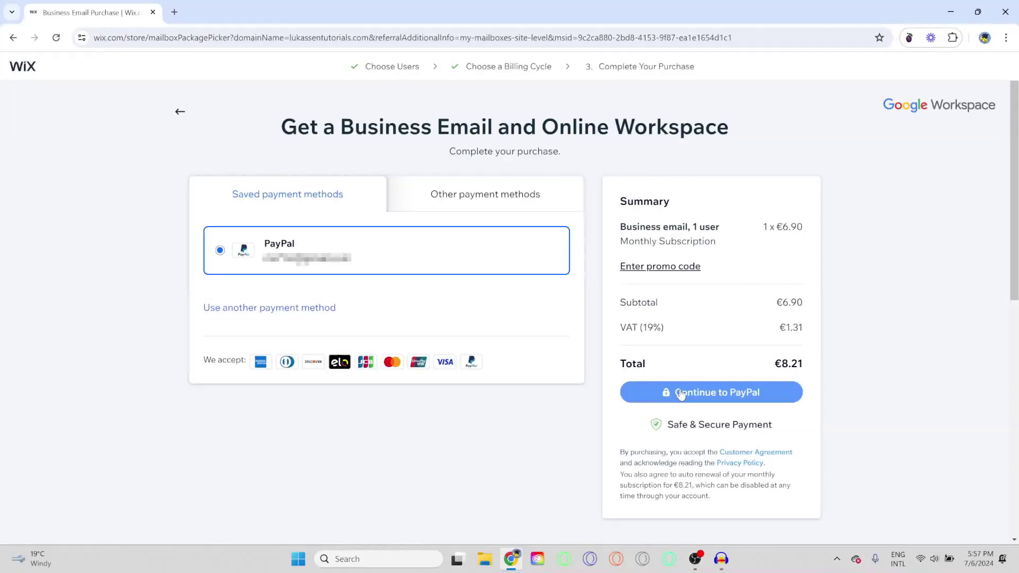
pyautogui.click(681, 394)
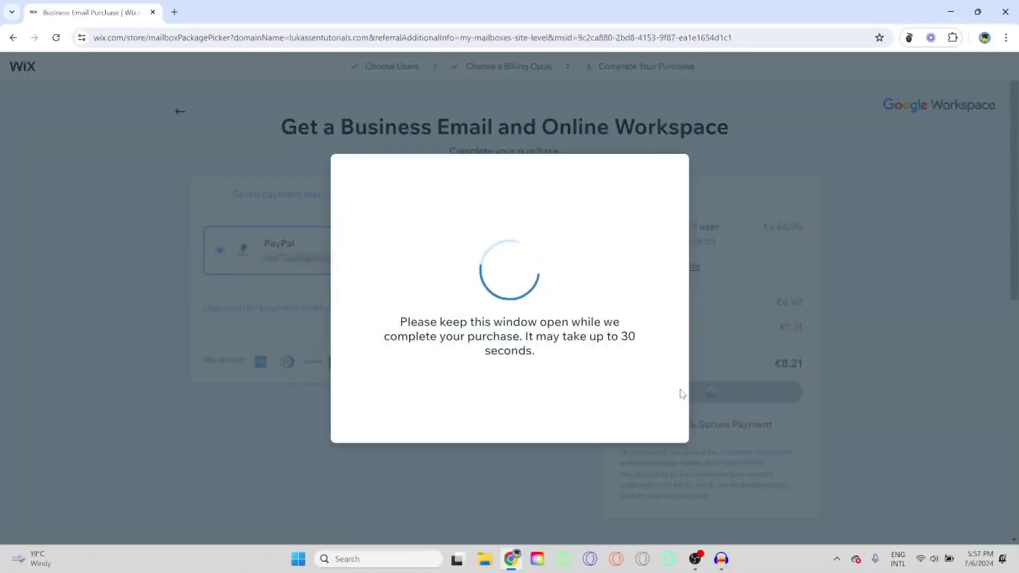
pyautogui.moveTo(342, 95); pyautogui.dragTo(709, 132)
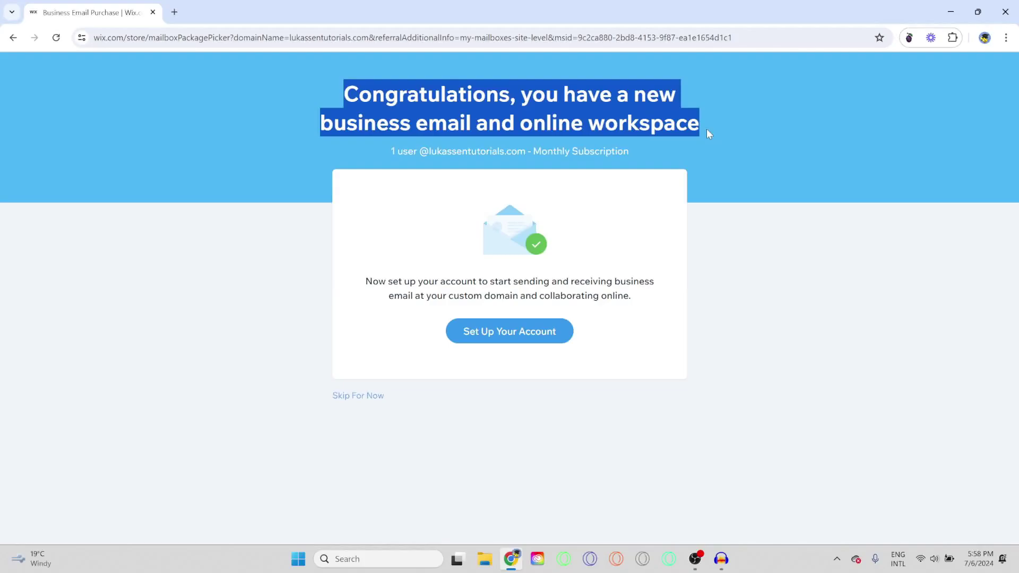
# - Deselect the congratulations heading on the purchase confirmation page
pyautogui.click(707, 130)
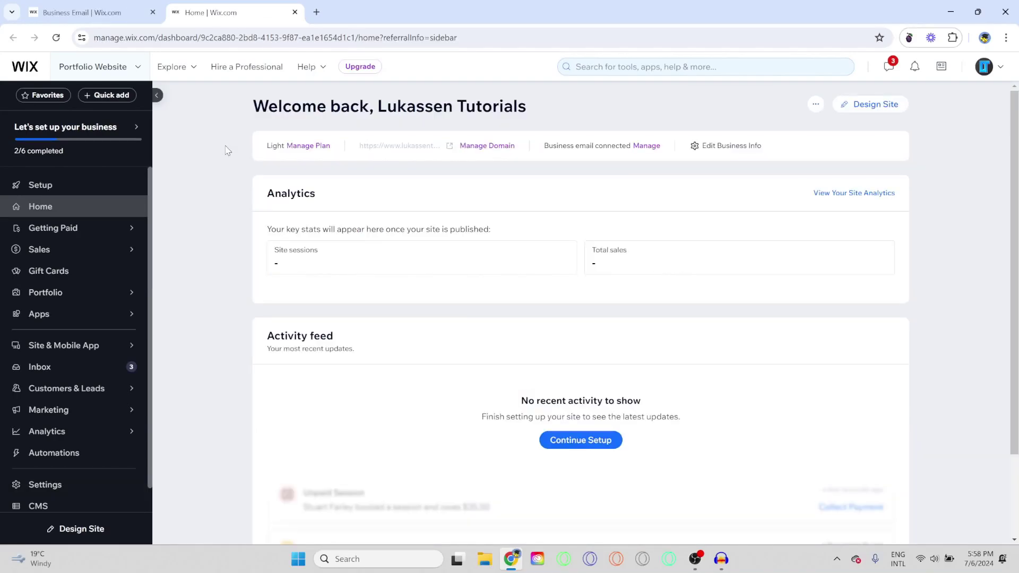
# - From Settings > Business email, open the Set Up Your Users form and paste in the admin user name
pyautogui.click(48, 485)
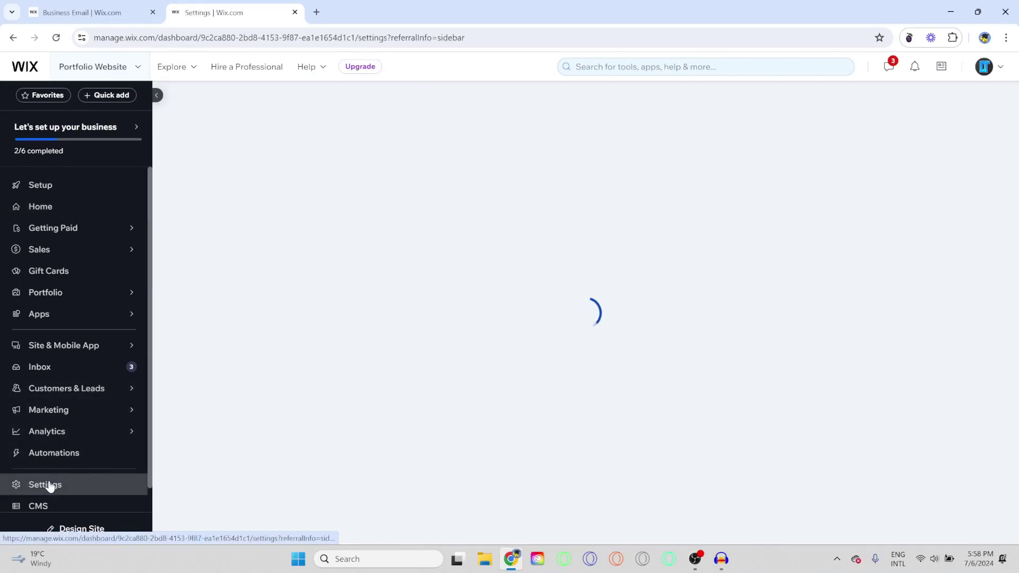
pyautogui.click(258, 469)
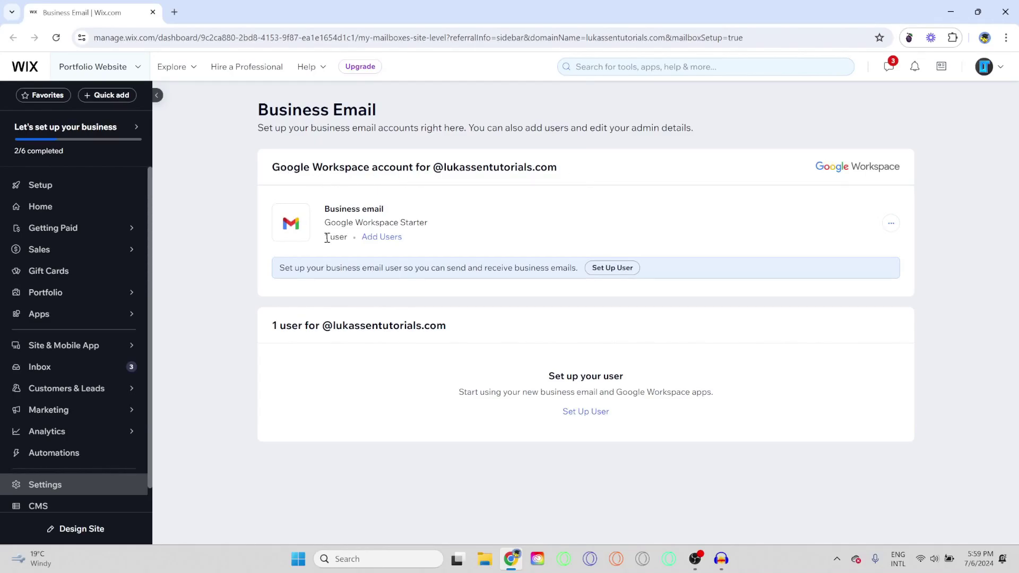
pyautogui.moveTo(326, 238); pyautogui.dragTo(356, 235)
pyautogui.click(355, 237)
pyautogui.click(610, 268)
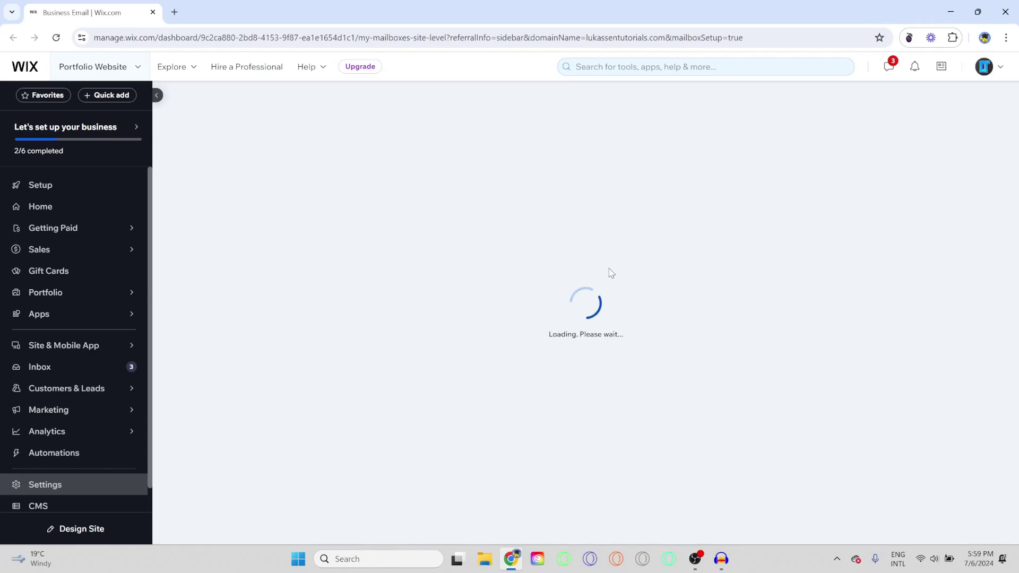
pyautogui.moveTo(742, 233)
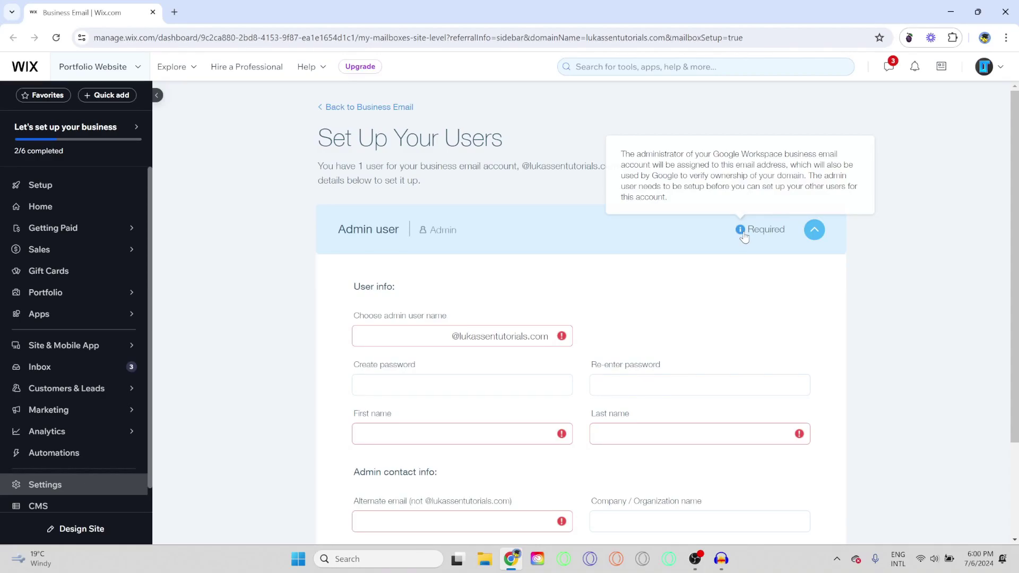
pyautogui.click(425, 334)
pyautogui.hotkey('ctrl', 'v')
# - Complete the admin user's password, names, alternate e-mail and postal code, then submit
pyautogui.press('Tab')
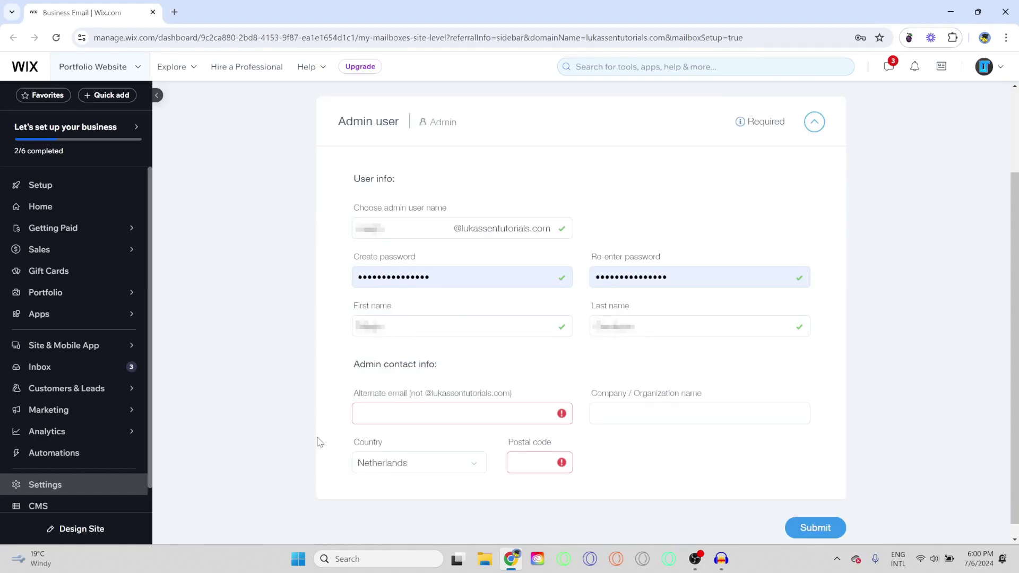
pyautogui.scroll(-1, 319, 442)
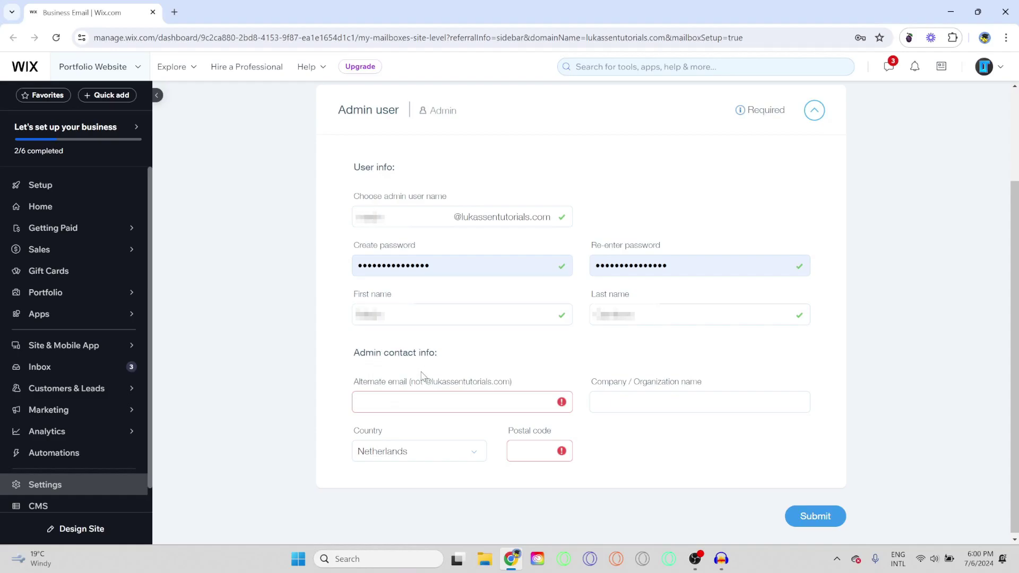
pyautogui.click(408, 398)
pyautogui.hotkey('ctrl', 'v')
pyautogui.press('Tab')
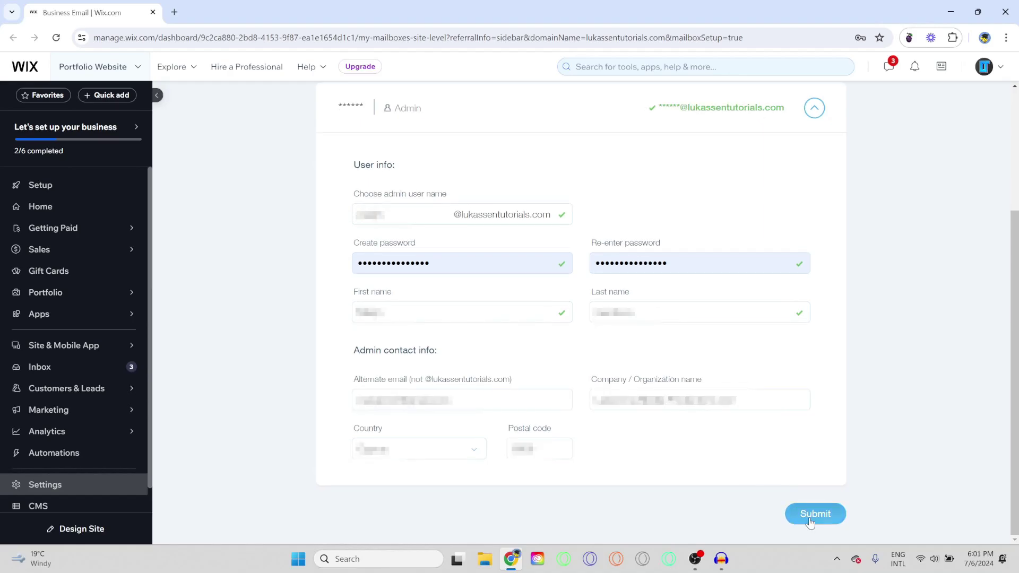
pyautogui.click(810, 523)
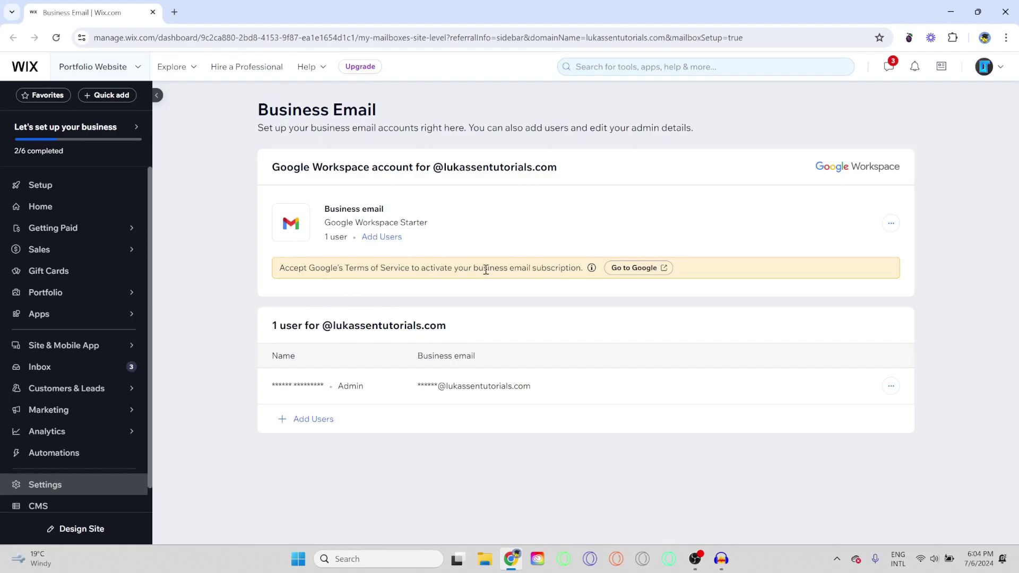
# - Go to Google and sign in with the new admin address
pyautogui.click(631, 269)
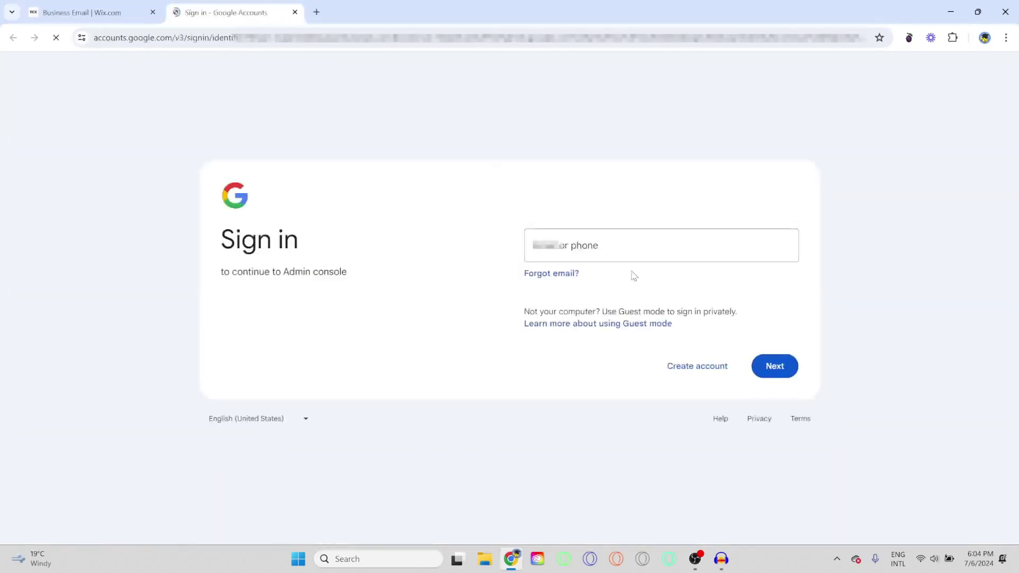
pyautogui.click(776, 377)
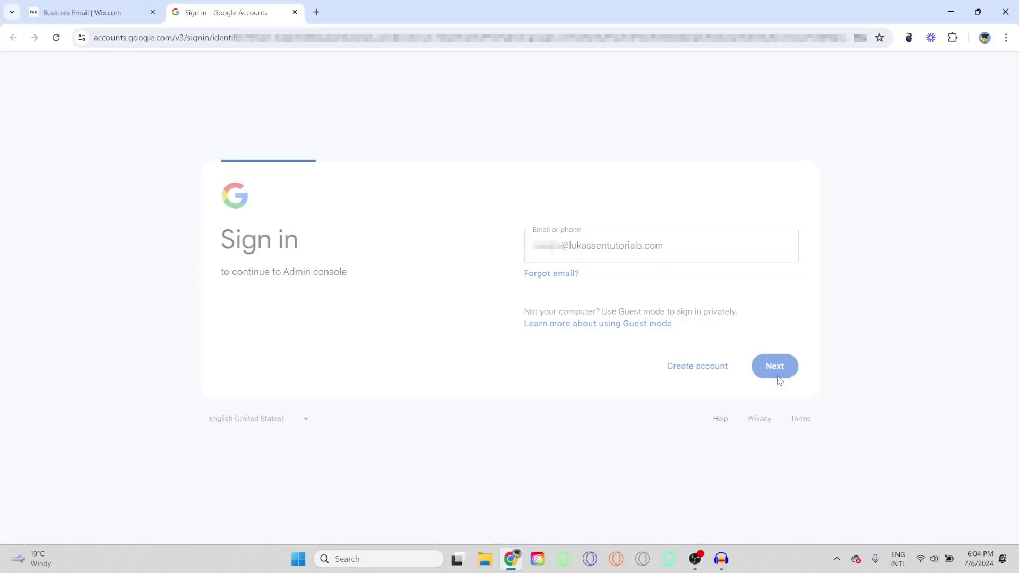
pyautogui.moveTo(402, 125); pyautogui.dragTo(610, 128)
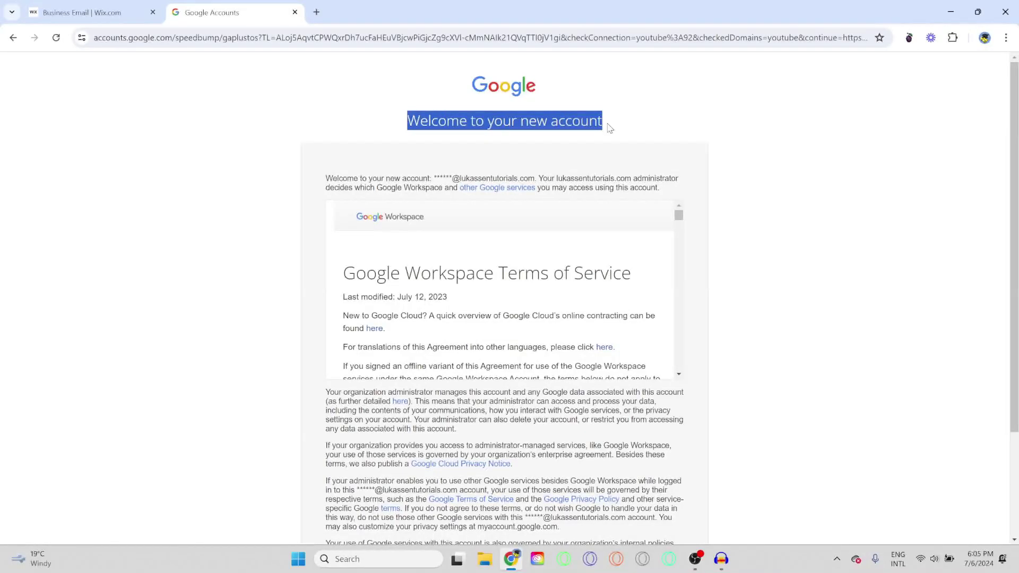
pyautogui.scroll(-10, 610, 159)
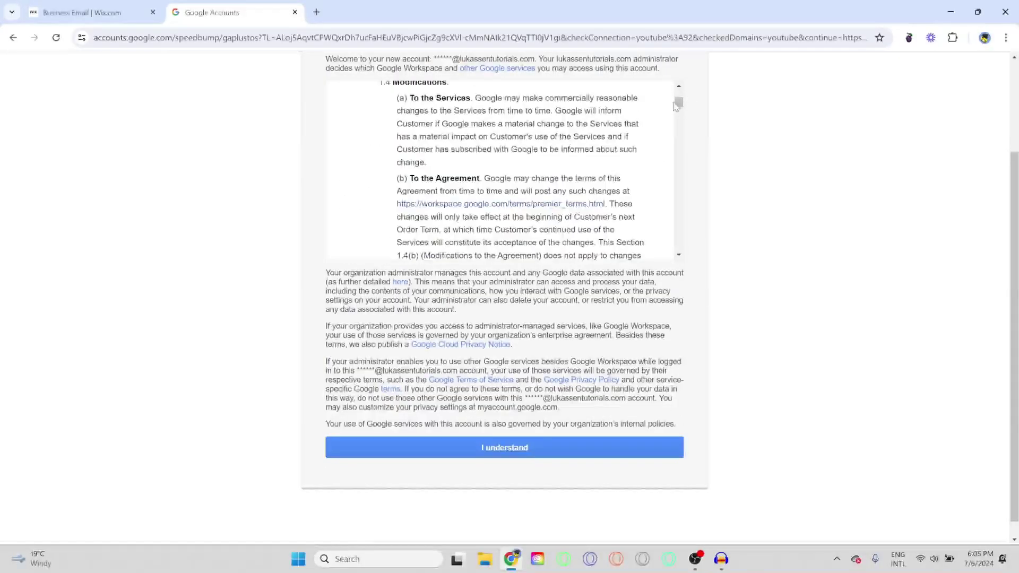
pyautogui.moveTo(675, 105); pyautogui.dragTo(677, 241)
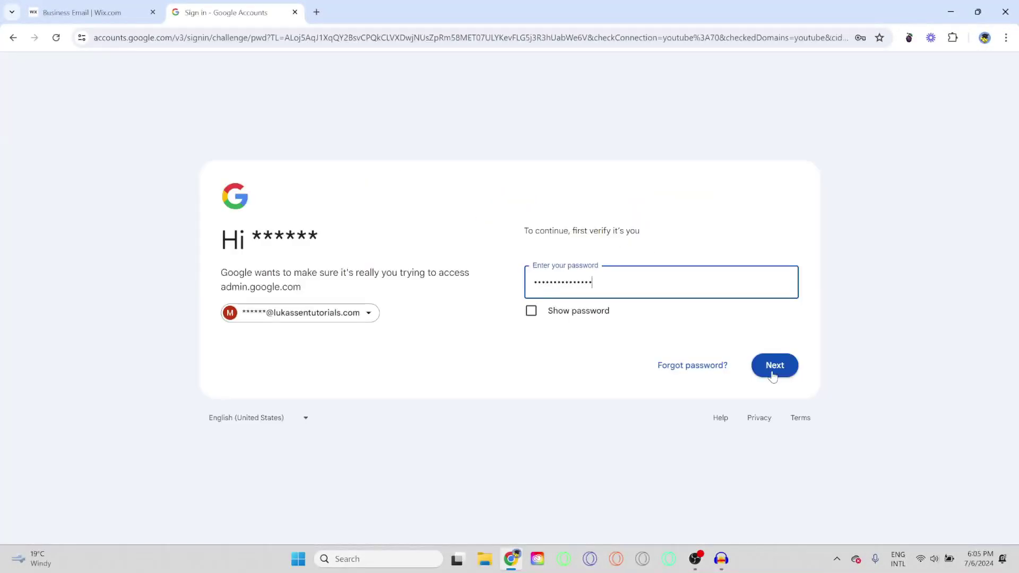
# - Acknowledge the welcome notice, accept the Google Workspace terms of service, and return to the Wix tab
pyautogui.click(772, 376)
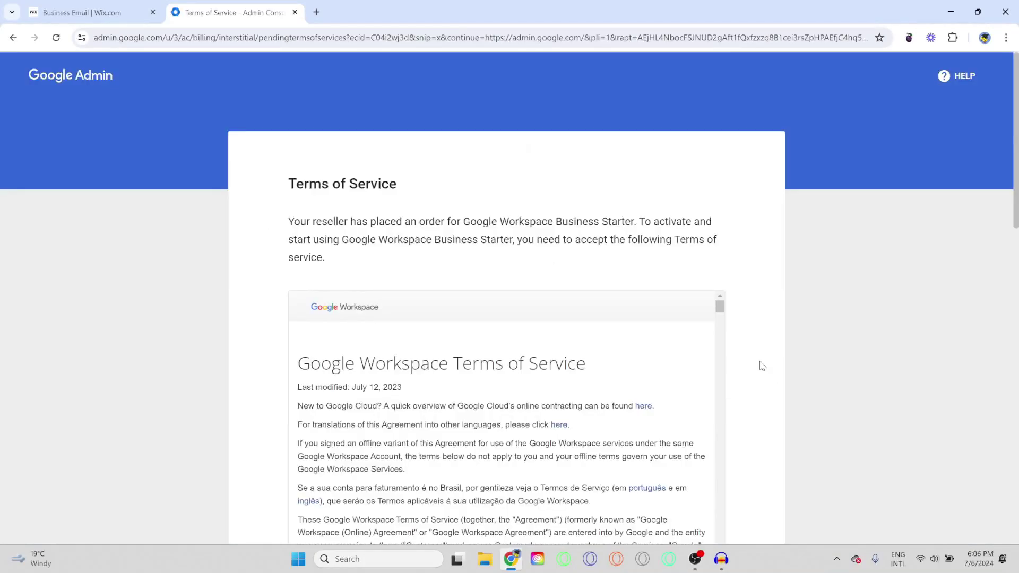
pyautogui.scroll(-15, 762, 366)
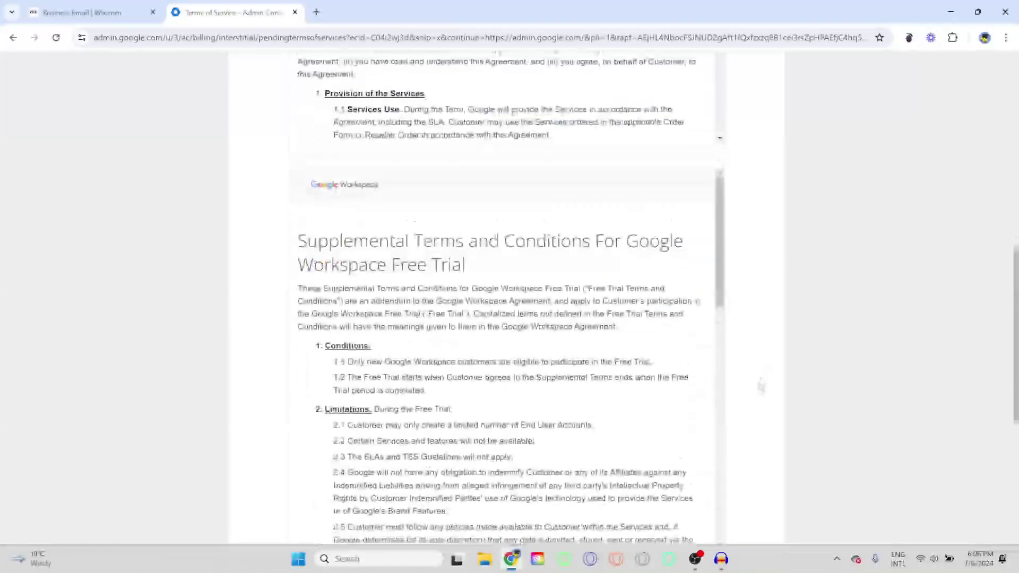
pyautogui.click(706, 516)
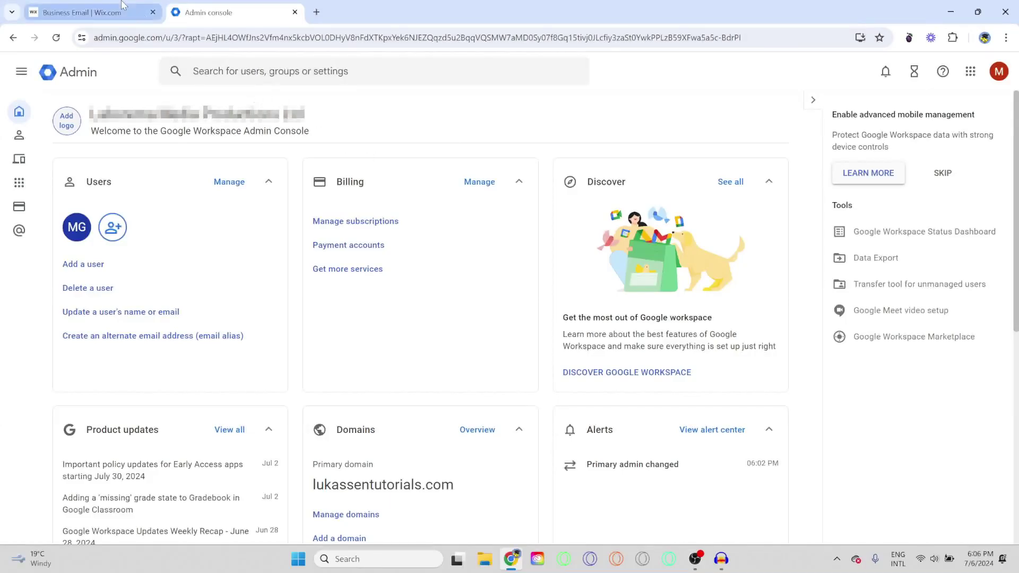
pyautogui.click(106, 12)
# - Reload the Business Email page to show the active Google Workspace Starter subscription
pyautogui.click(56, 38)
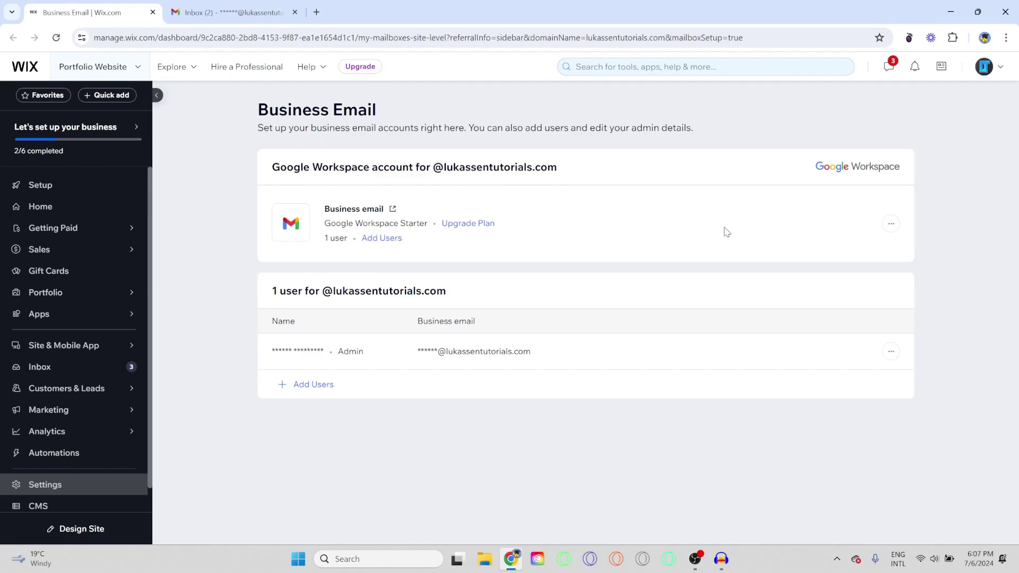
# - Switch to the Gmail tab and confirm the signed-in account is on lukassentutorials.com
pyautogui.click(231, 12)
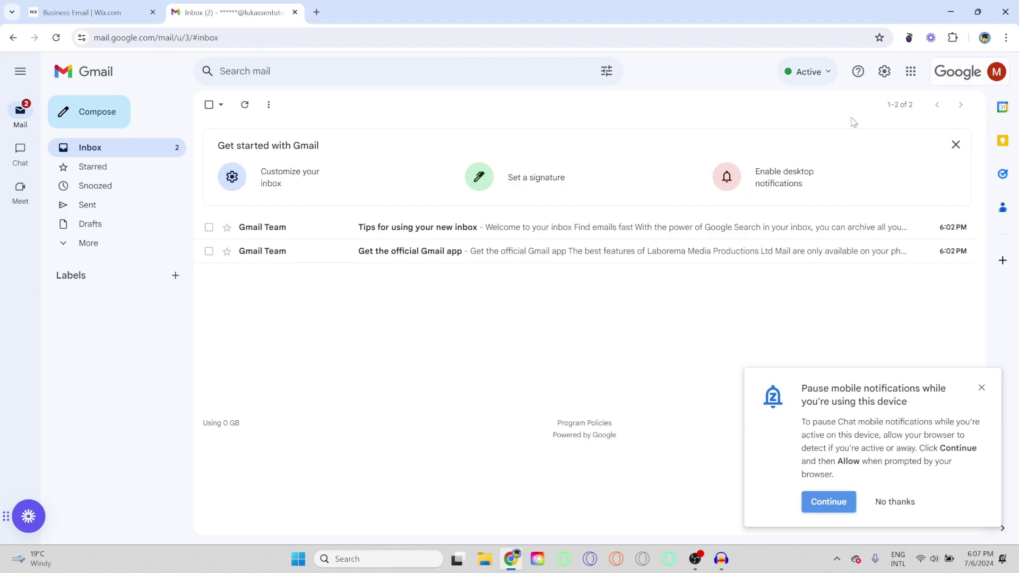
pyautogui.click(998, 72)
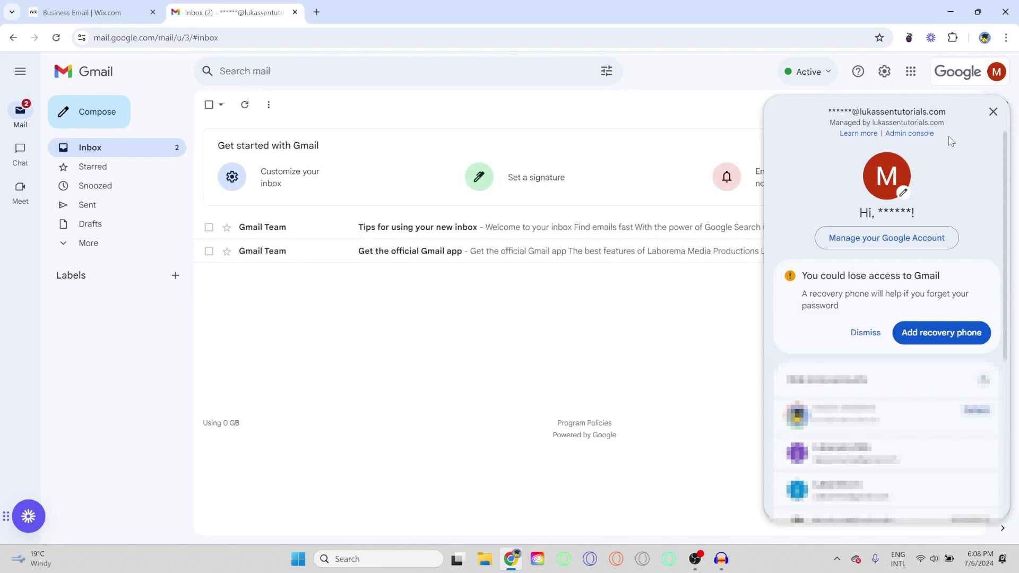
pyautogui.moveTo(851, 111); pyautogui.dragTo(953, 113)
pyautogui.click(952, 113)
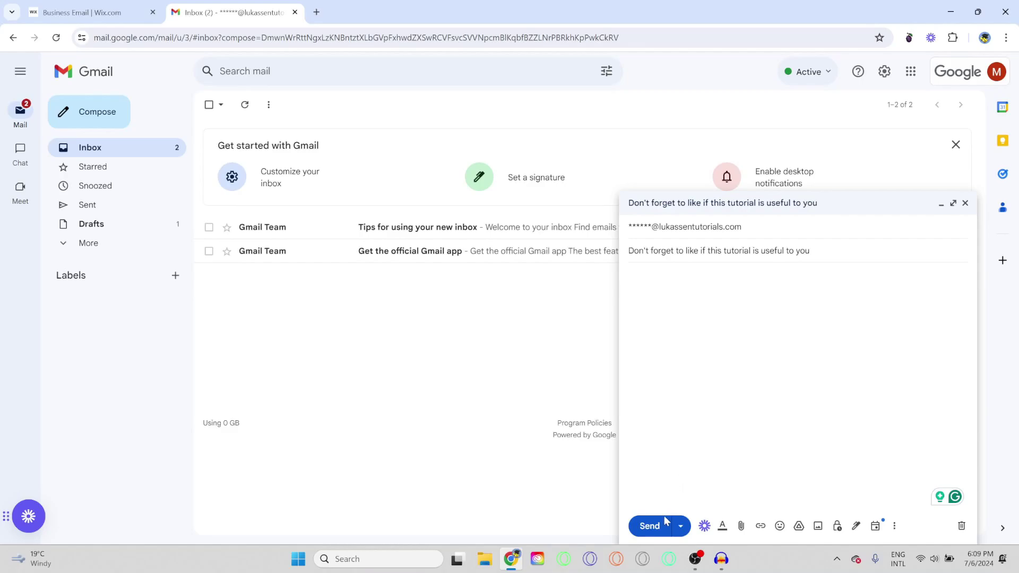
# - Send a test email to yourself, verify it in Inbox and Sent, then close Gmail
pyautogui.click(660, 525)
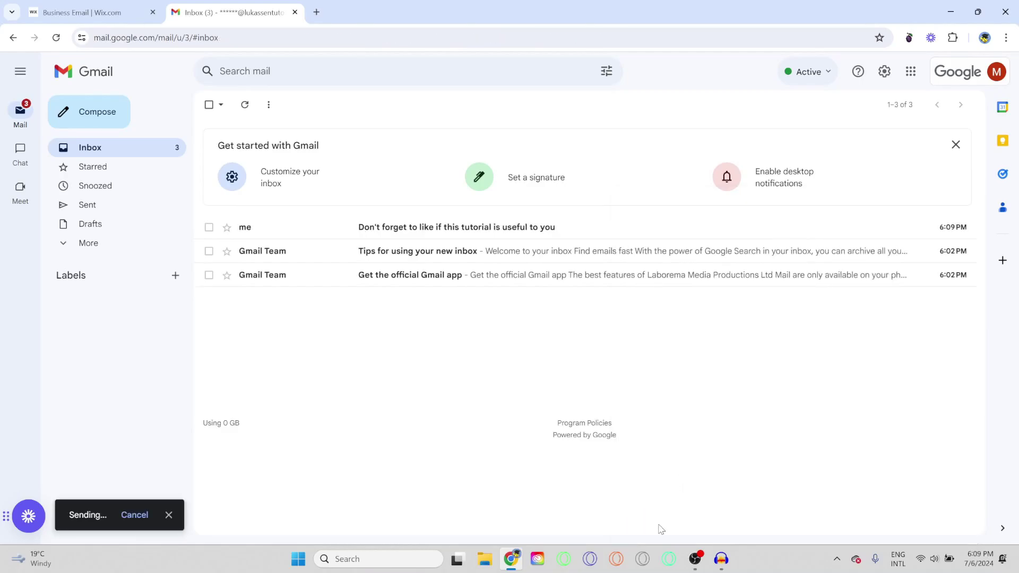
pyautogui.click(512, 238)
pyautogui.click(90, 147)
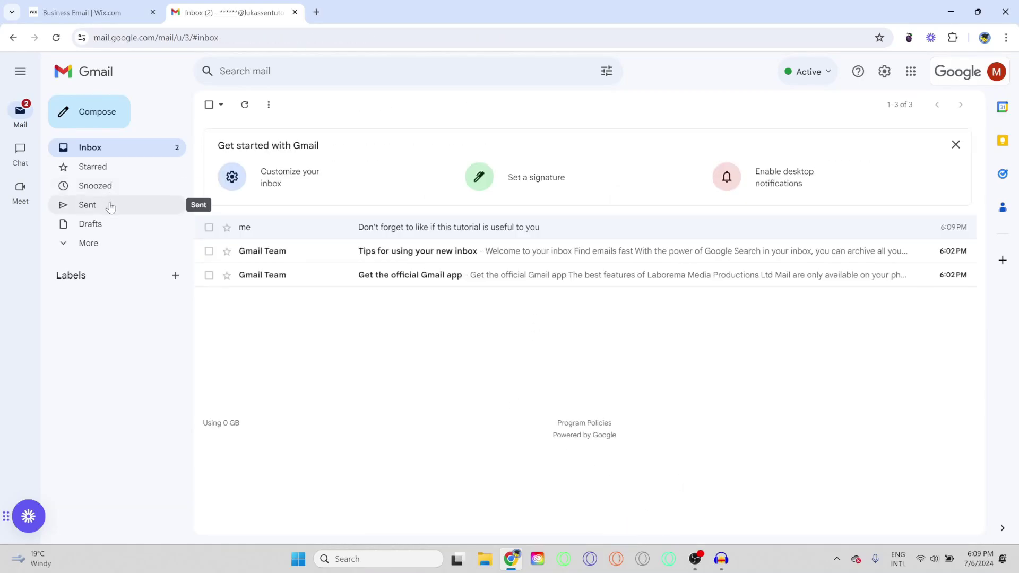
pyautogui.click(110, 206)
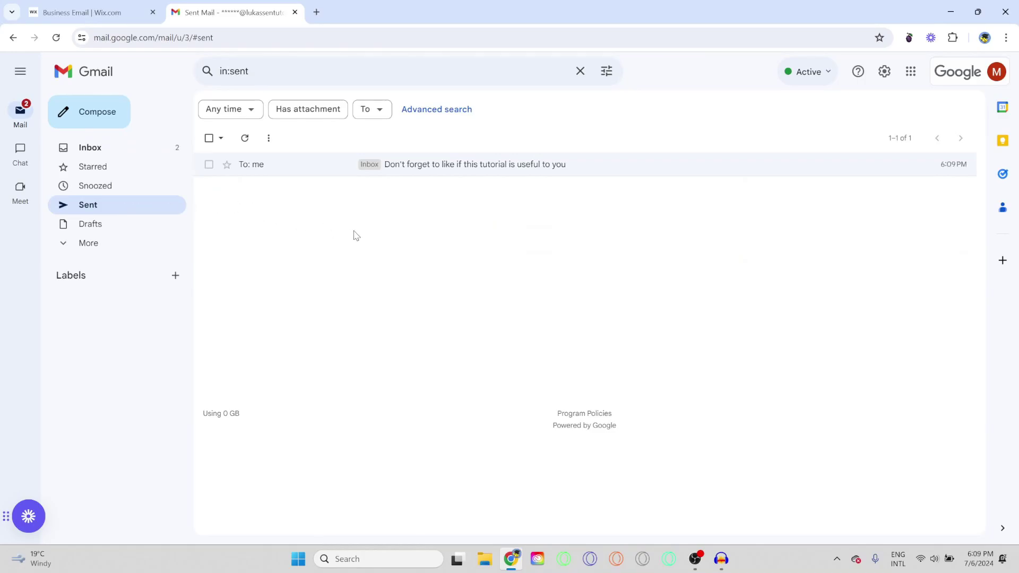
pyautogui.click(119, 150)
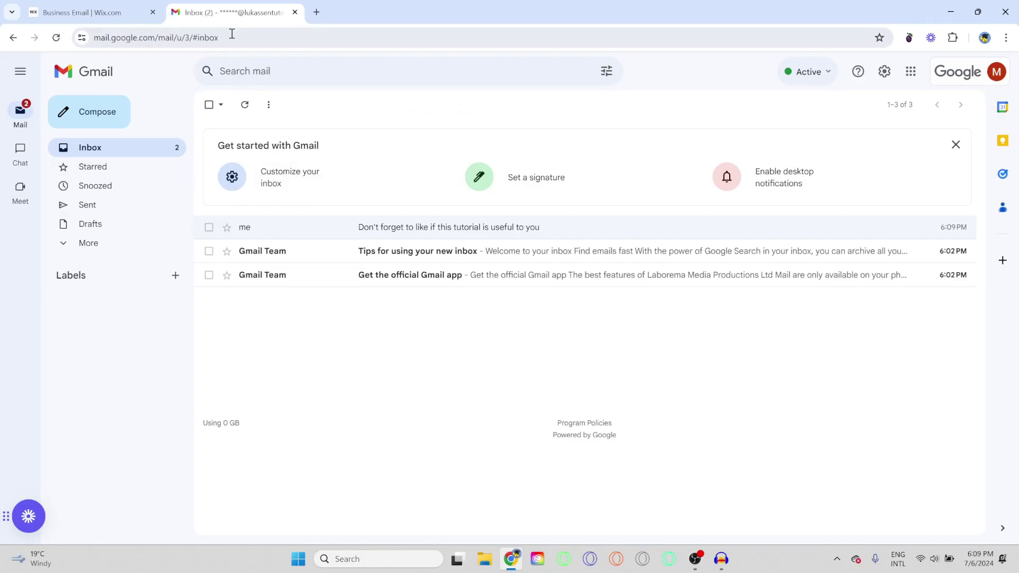
pyautogui.middleClick(219, 13)
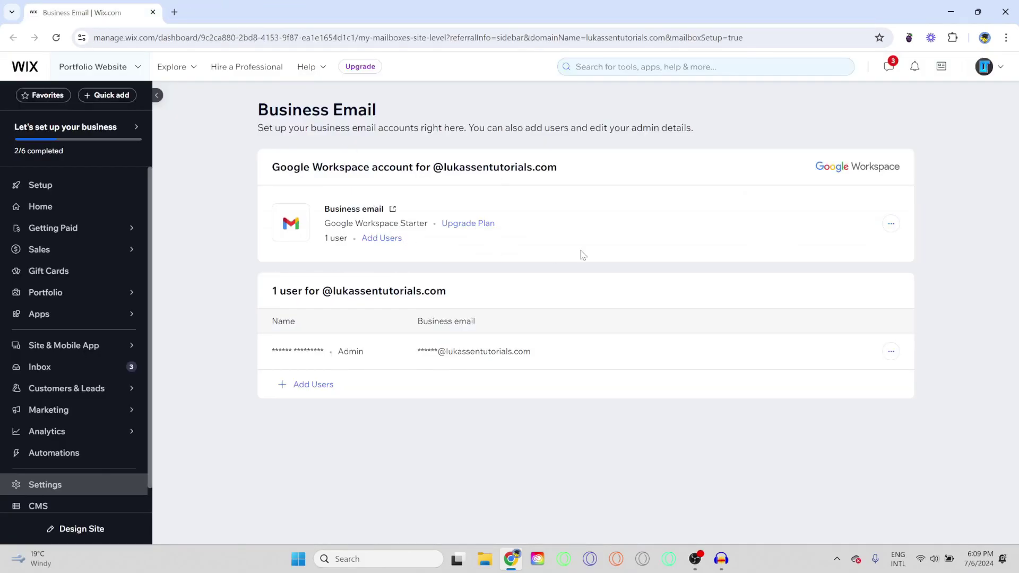